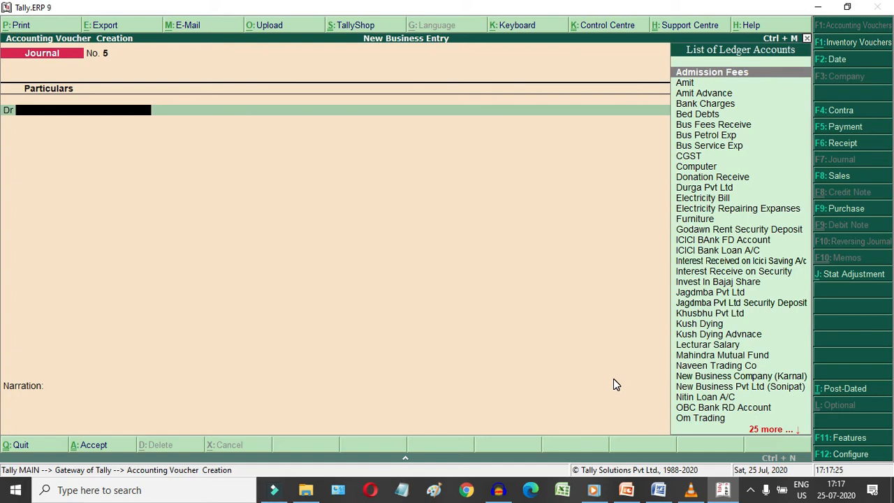
# Step: Create a ledger named Salary Misc Expanses under the Misc. Expenses (ASSET) group for the journal's debit line
pyautogui.hotkey('alt', 'c')
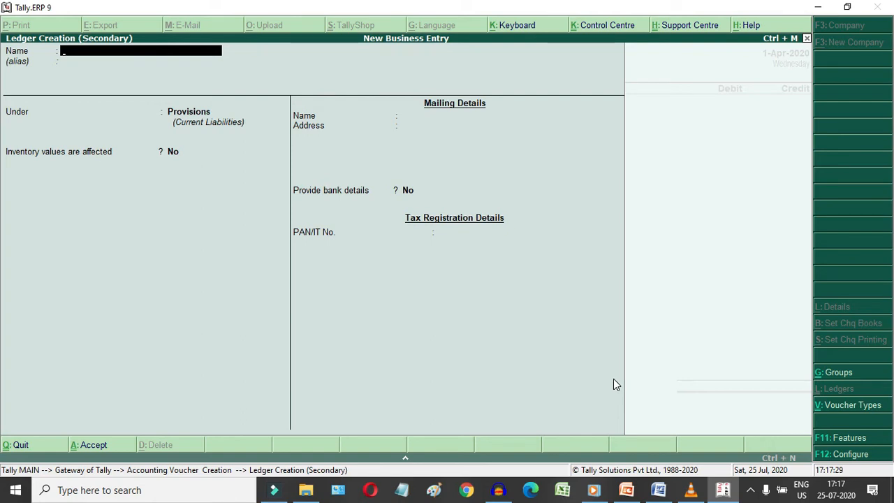
pyautogui.write('Salary Misc Expa')
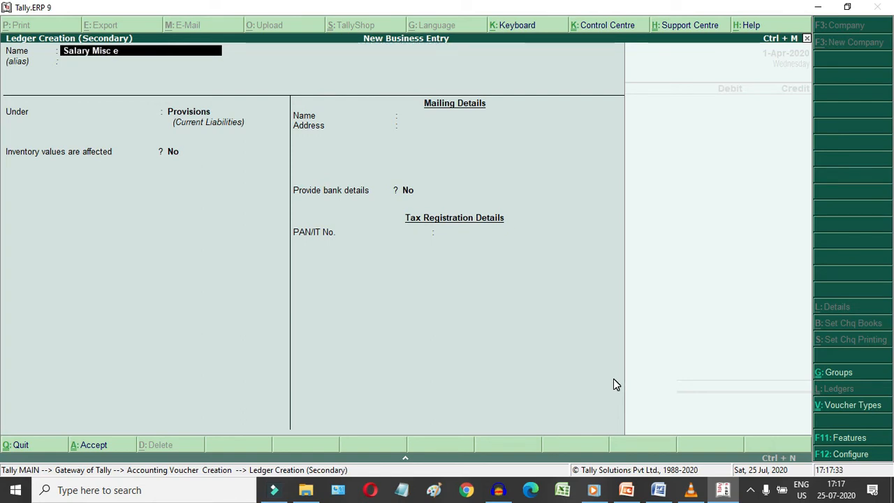
pyautogui.write('nses')
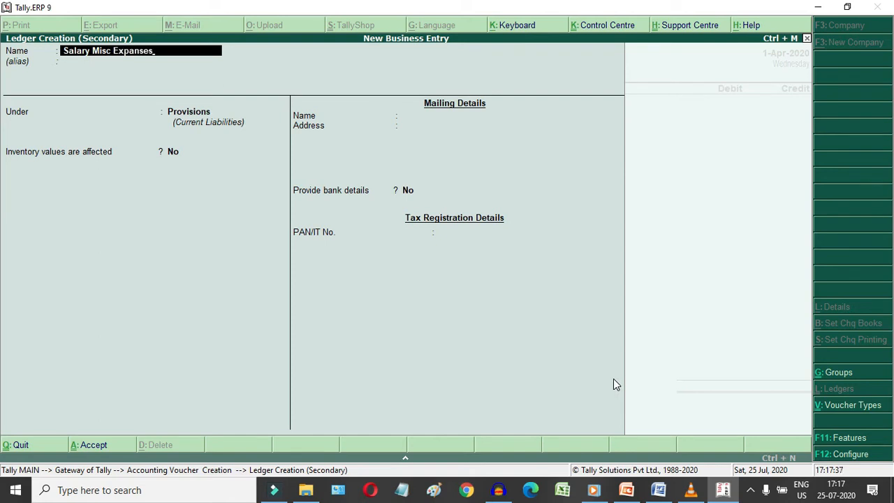
pyautogui.press('Return')
pyautogui.write('Mi')
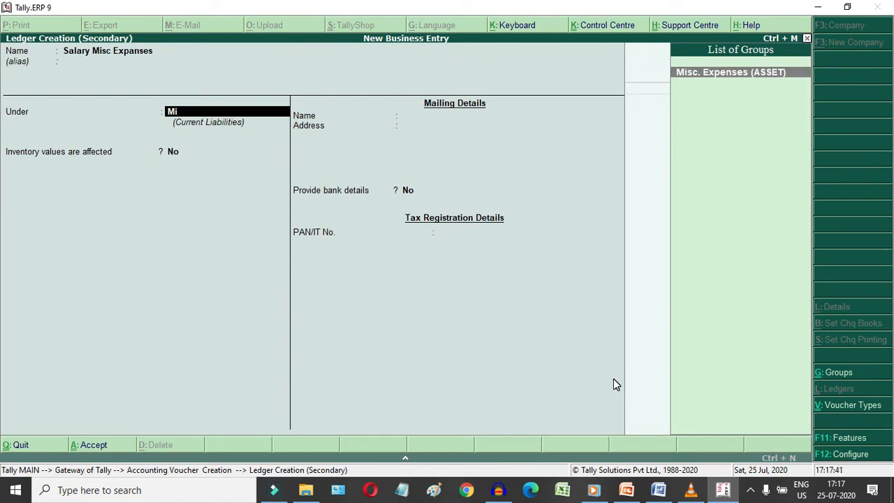
pyautogui.press('Return')
pyautogui.press('Return')
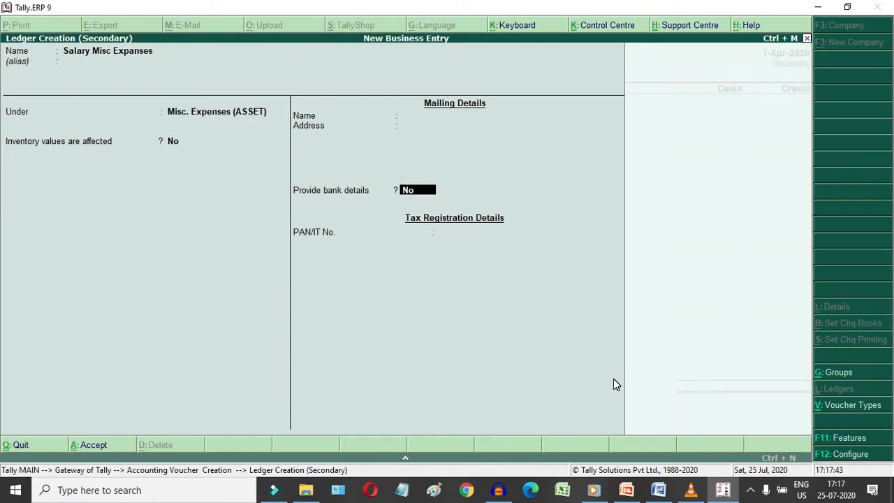
pyautogui.press('Return')
pyautogui.press('Return')
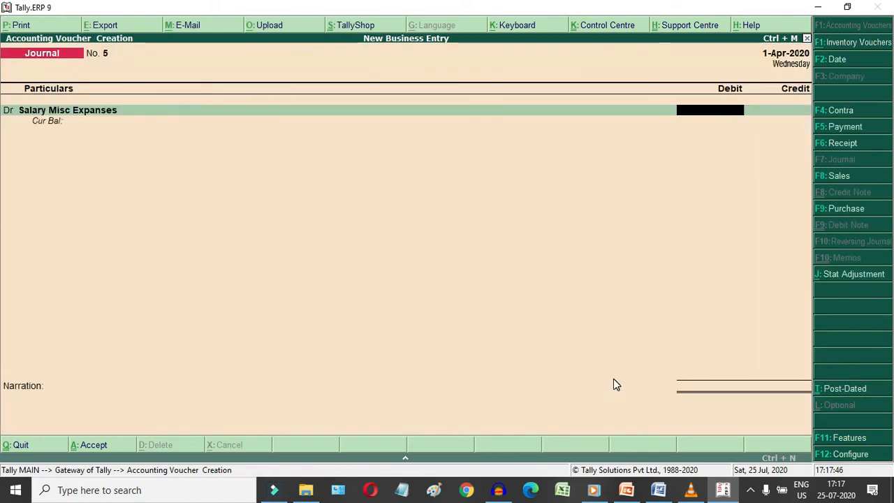
# Step: Debit the Salary Misc Expanses ledger with 8000 in the journal voucher and begin the credit line
pyautogui.write('8000')
pyautogui.press('Return')
pyautogui.press('Return')
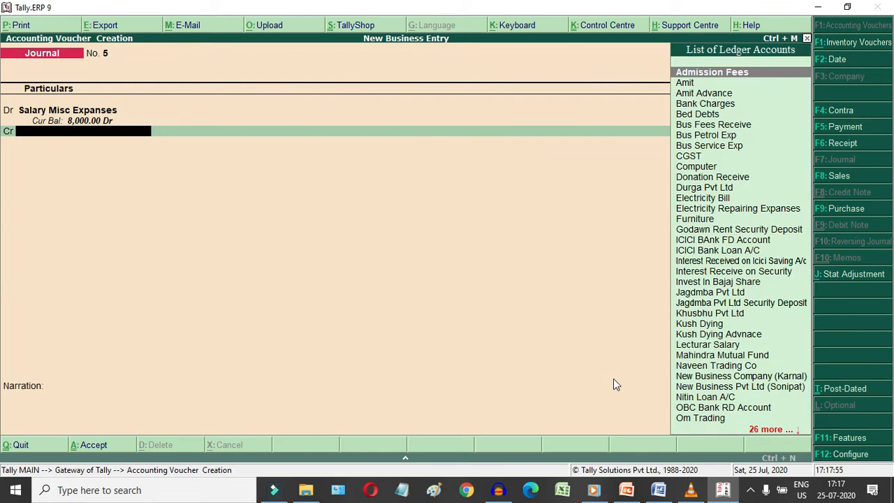
# Step: Create a ledger with the employee's name under Sundry Creditors for the credit line, keeping the default mailing and tax details
pyautogui.hotkey('alt', 'c')
pyautogui.write('Gau')
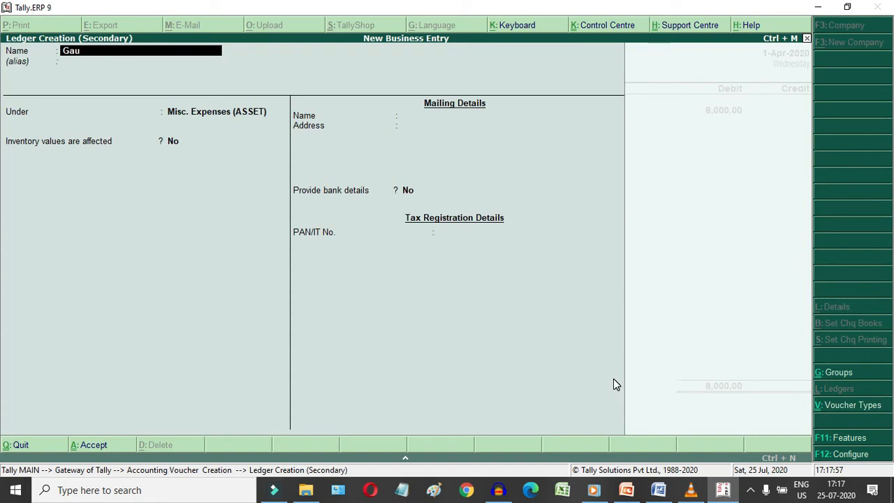
pyautogui.write('rav')
pyautogui.press('Return')
pyautogui.press('Return')
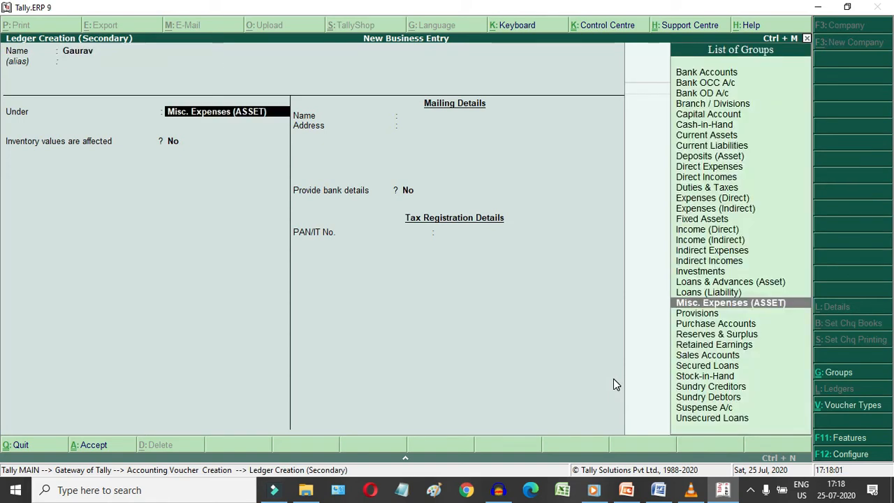
pyautogui.write('Su')
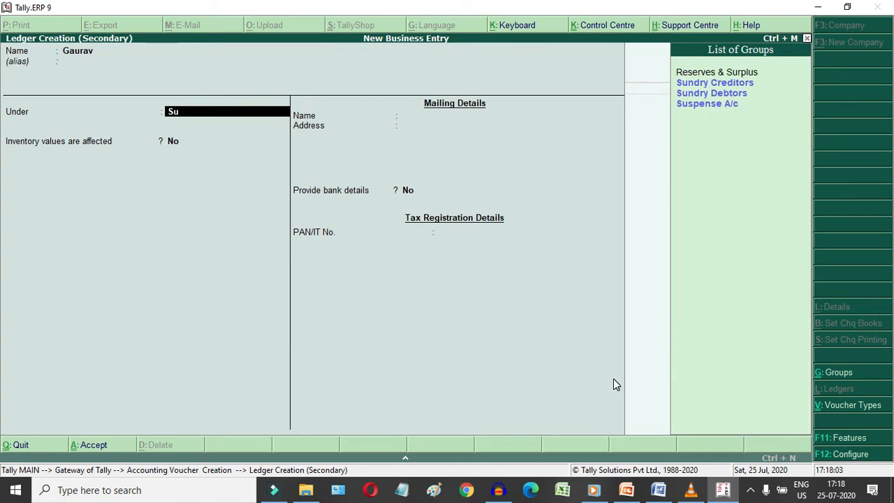
pyautogui.write('n')
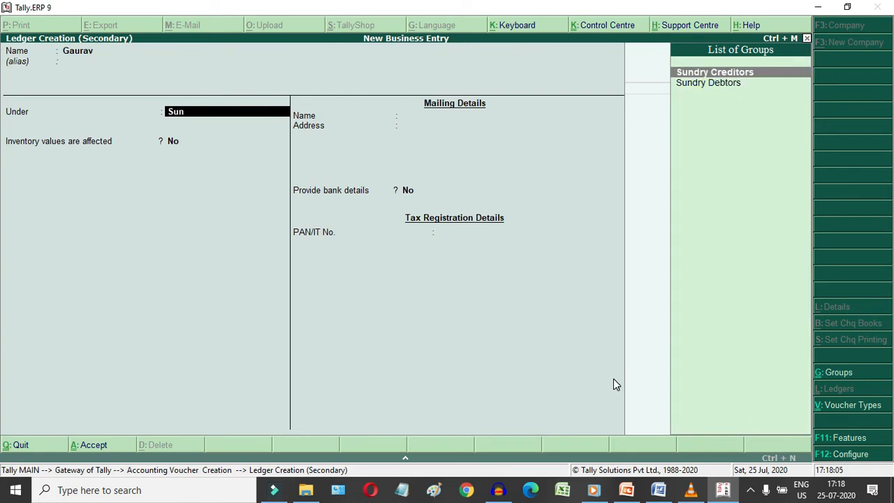
pyautogui.press('Return')
pyautogui.press('Return')
pyautogui.press('Return')
pyautogui.press('Return')
pyautogui.press('Return')
pyautogui.press('Return')
pyautogui.press('Return')
pyautogui.press('Return')
pyautogui.press('Return')
pyautogui.press('Return')
pyautogui.press('Return')
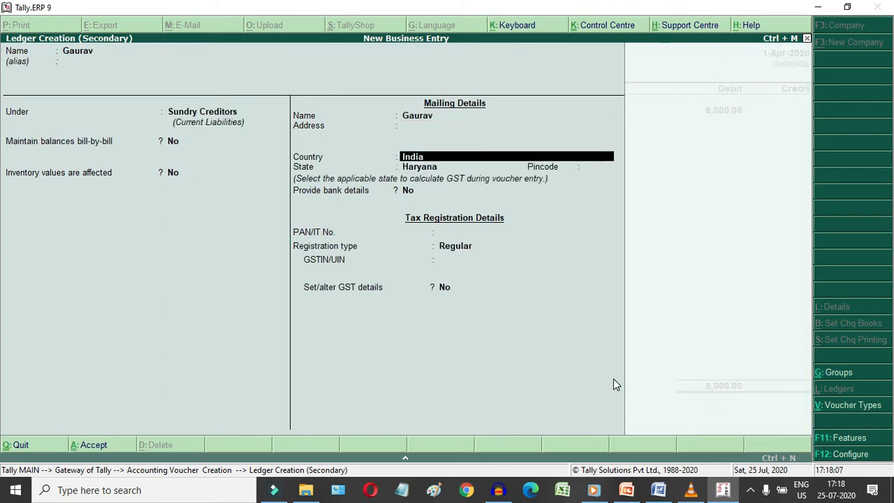
pyautogui.press('Return')
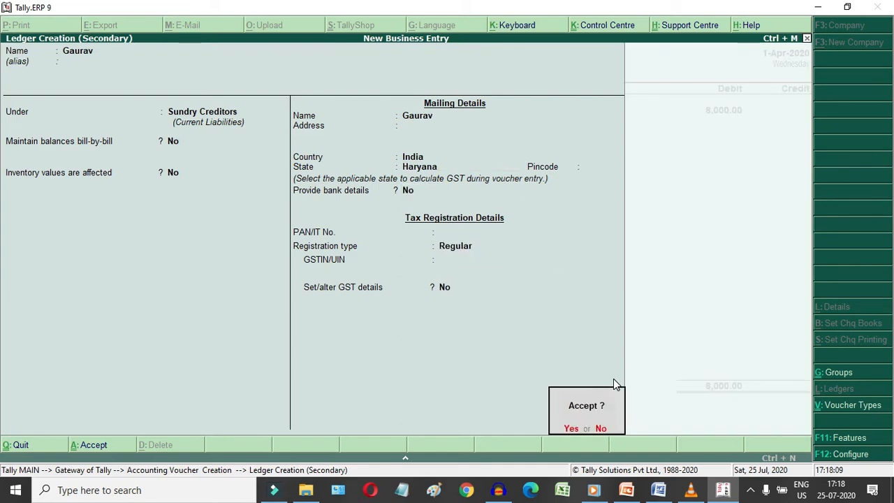
pyautogui.press('Return')
# Step: Credit the employee's ledger with 8,000, leave the narration blank and save the journal voucher
pyautogui.press('Return')
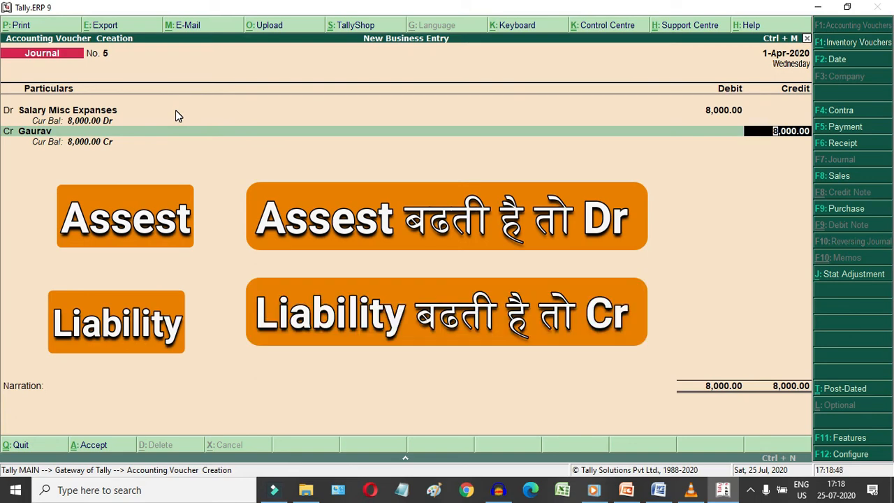
pyautogui.press('Return')
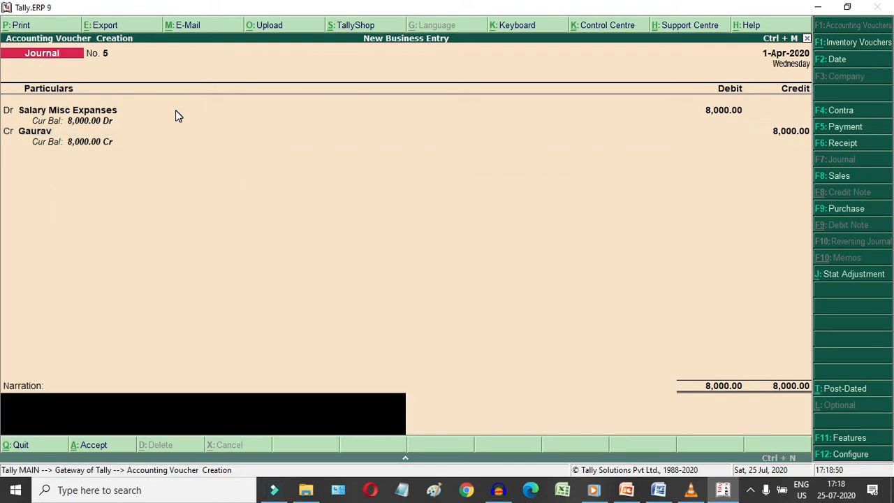
pyautogui.press('Return')
pyautogui.press('Return')
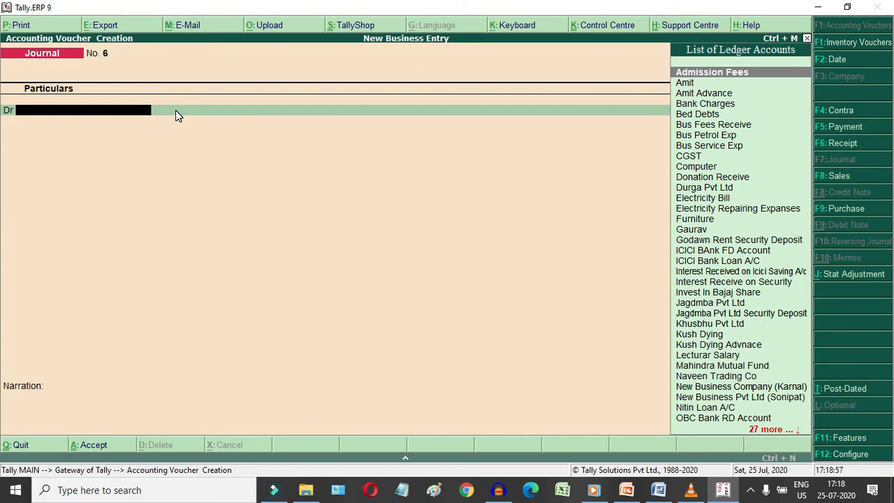
# Step: Leave voucher entry and open the Balance Sheet in its detailed view
pyautogui.press('Escape')
pyautogui.press('Return')
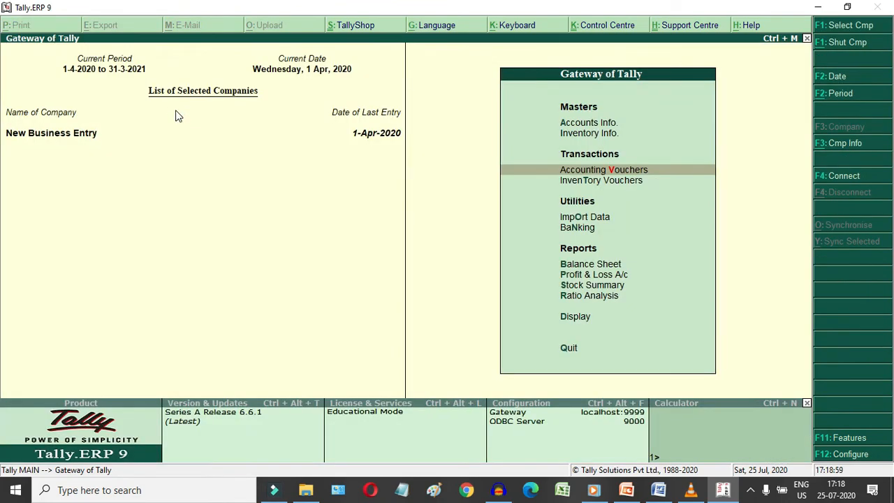
pyautogui.press('b')
pyautogui.hotkey('alt', 'F1')
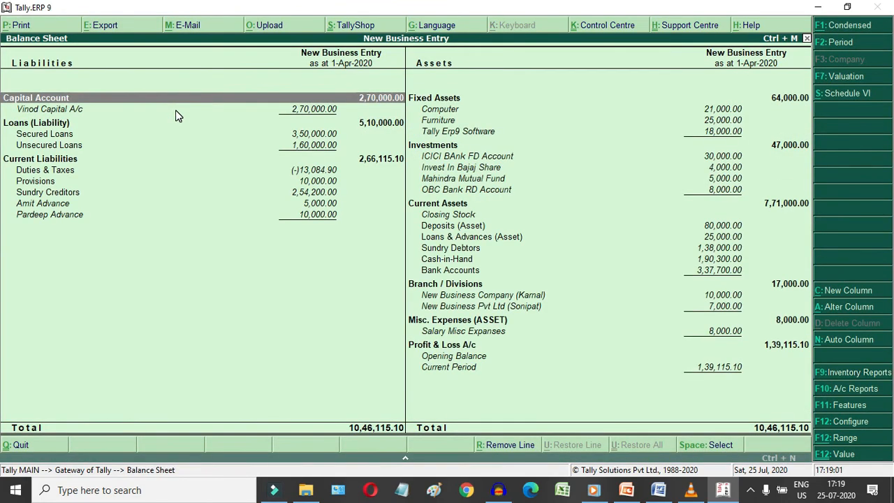
# Step: Examine the Misc. Expenses (ASSET) group and its Salary Misc Expanses line on the assets side, and close the Balance Sheet
pyautogui.press('Right')
pyautogui.press('Down')
pyautogui.press('Down')
pyautogui.press('Down')
pyautogui.press('Down')
pyautogui.press('Down')
pyautogui.press('Down')
pyautogui.press('Down')
pyautogui.press('Down')
pyautogui.press('Down')
pyautogui.press('Down')
pyautogui.press('Down')
pyautogui.press('Down')
pyautogui.press('Down')
pyautogui.press('Down')
pyautogui.press('Down')
pyautogui.press('Down')
pyautogui.press('Down')
pyautogui.press('Down')
pyautogui.press('Down')
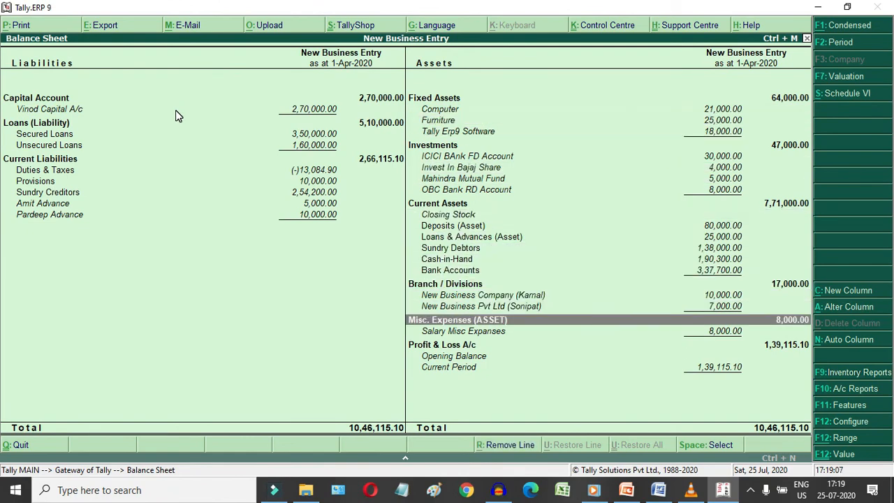
pyautogui.press('Down')
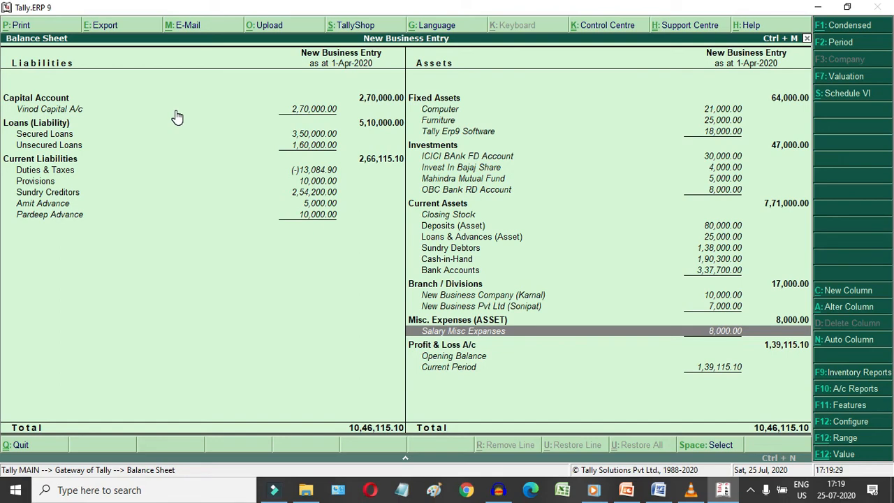
pyautogui.press('Escape')
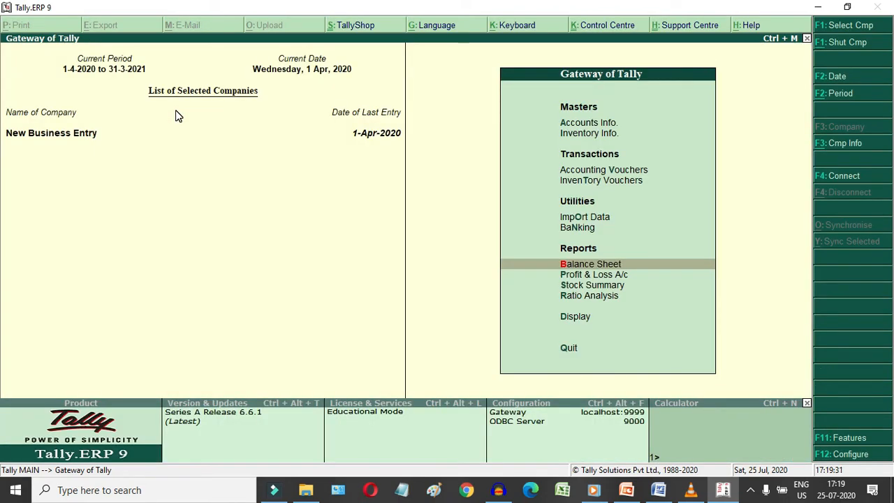
# Step: Start a payment voucher and debit the employee's ledger with 8000
pyautogui.press('v')
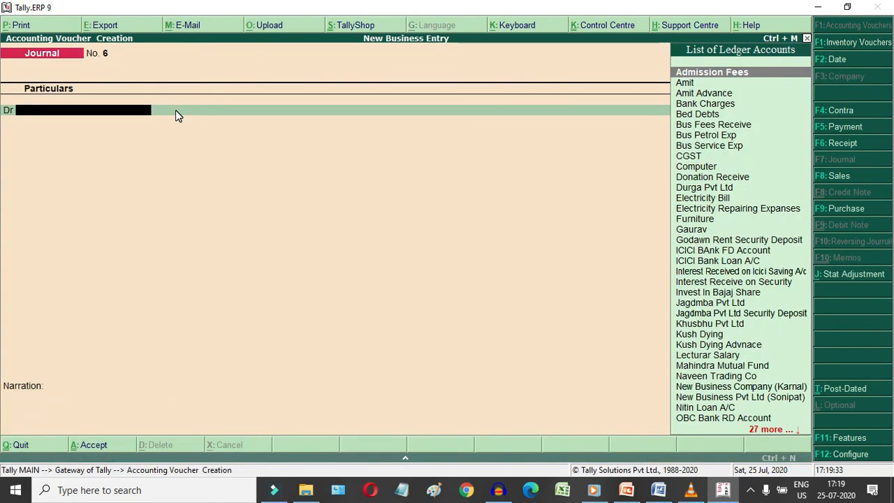
pyautogui.press('F5')
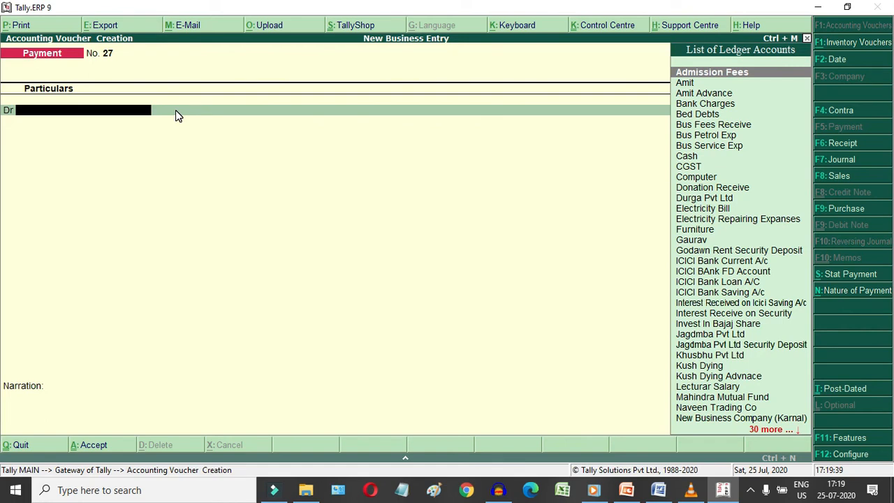
pyautogui.write('Gau')
pyautogui.press('Return')
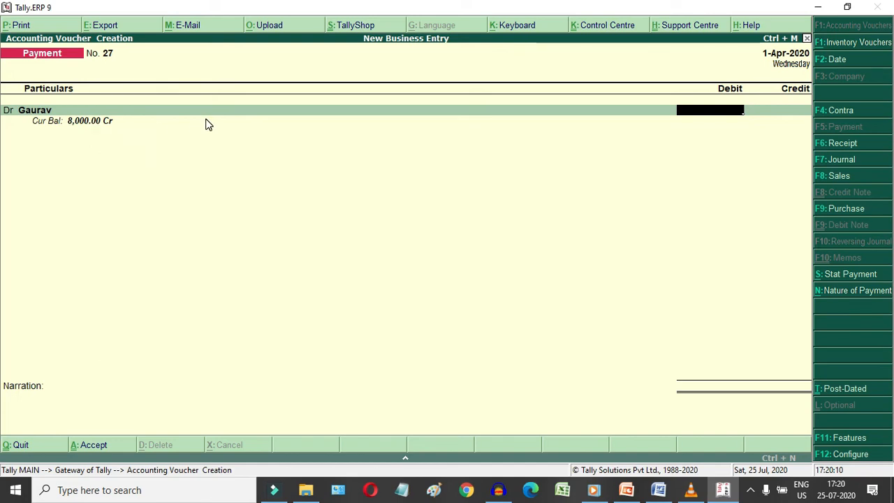
pyautogui.write('8000')
pyautogui.press('Return')
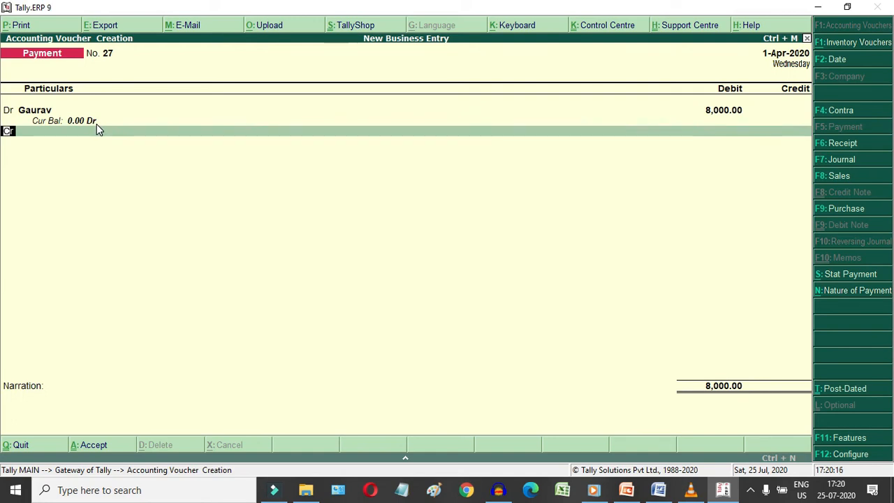
# Step: Credit Cash with 8,000, leave the narration blank and save the payment voucher
pyautogui.press('Return')
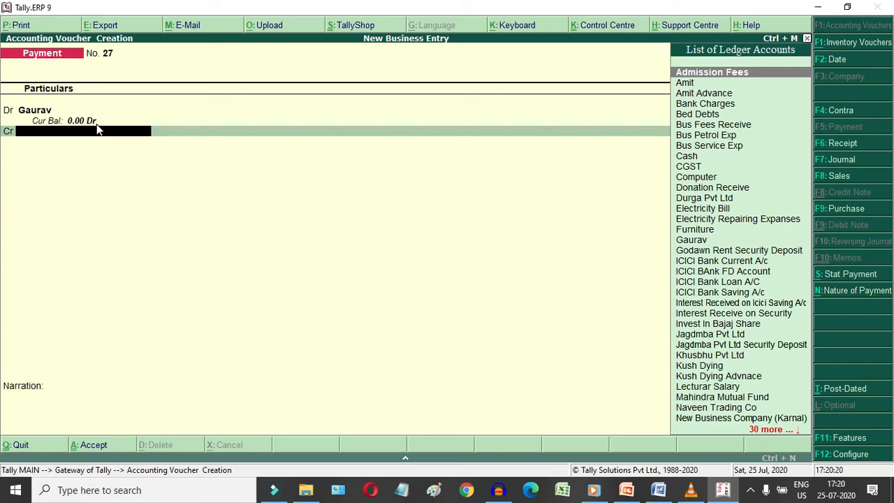
pyautogui.click(98, 129)
pyautogui.write('Cas')
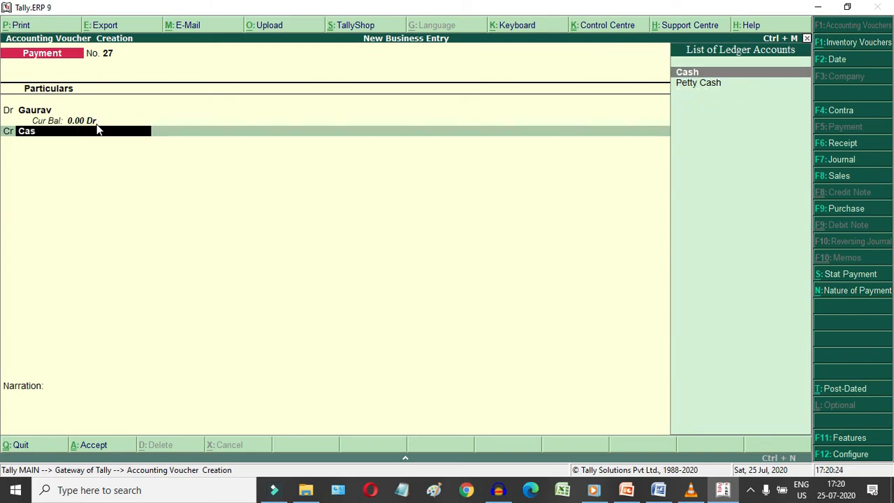
pyautogui.press('Return')
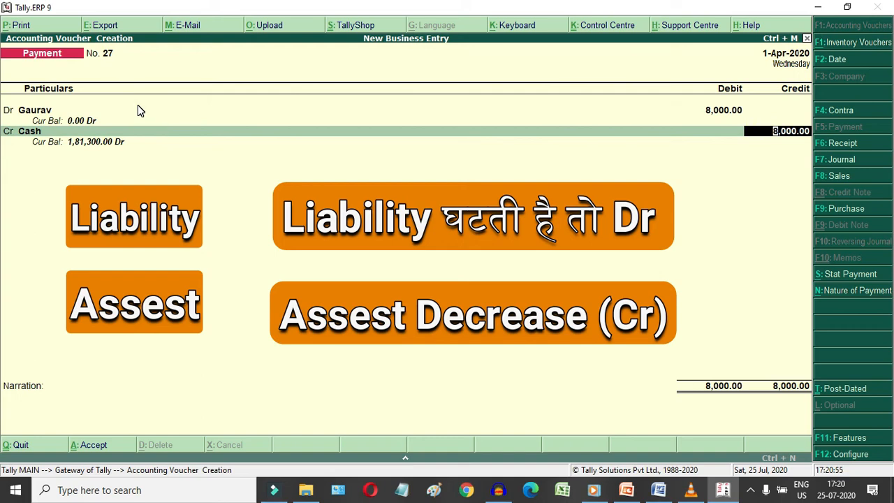
pyautogui.press('Return')
pyautogui.press('Return')
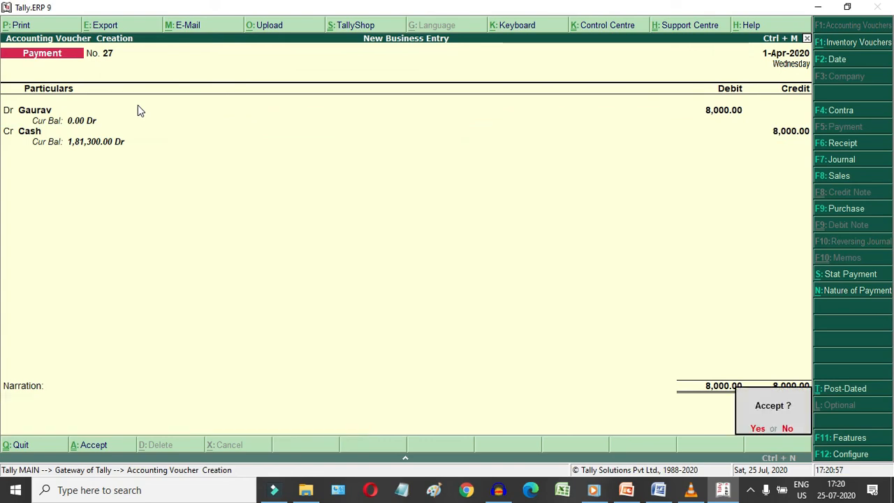
pyautogui.press('Return')
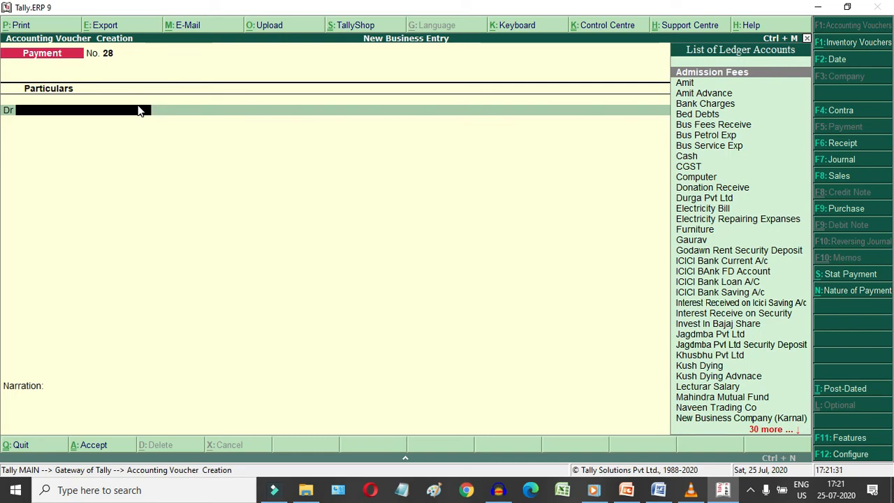
# Step: Leave voucher entry and review the employee's ledger vouchers in the Account Books
pyautogui.press('Escape')
pyautogui.press('Return')
pyautogui.press('Escape')
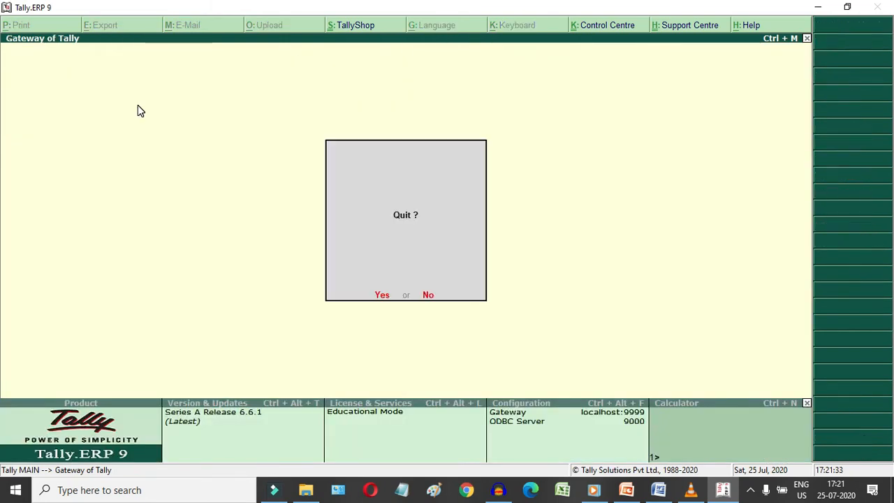
pyautogui.press('n')
pyautogui.write('da')
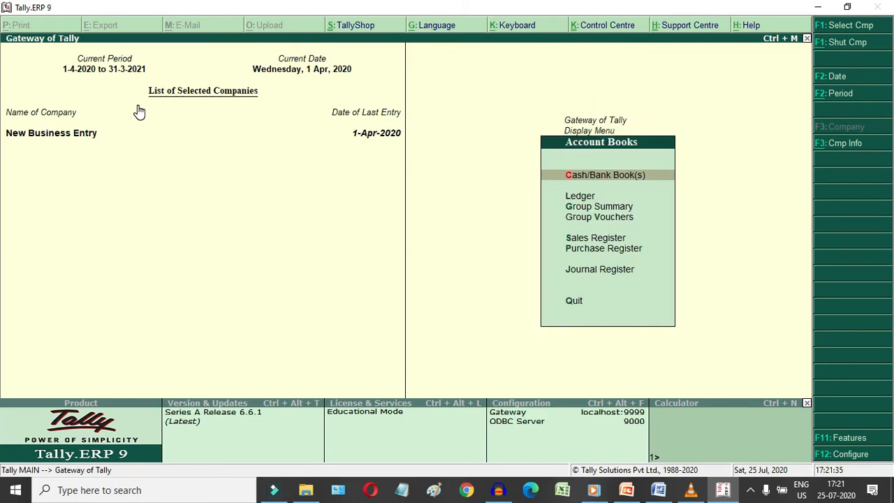
pyautogui.write('lGau')
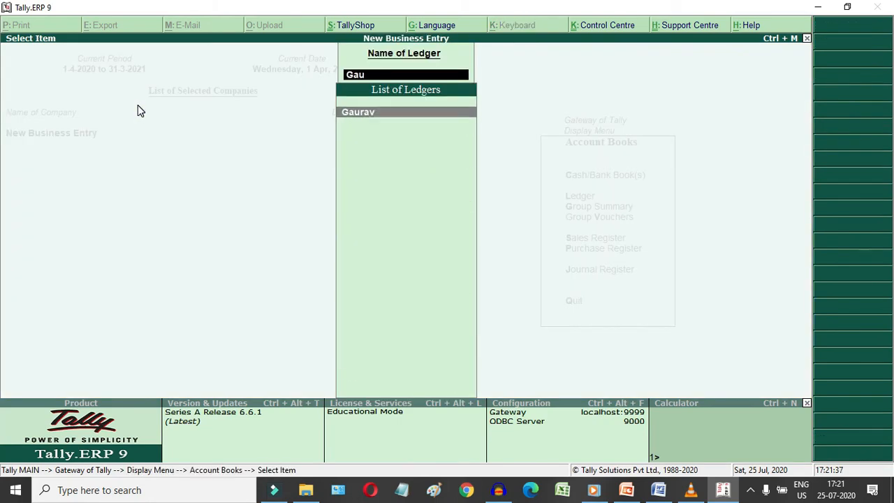
pyautogui.press('Return')
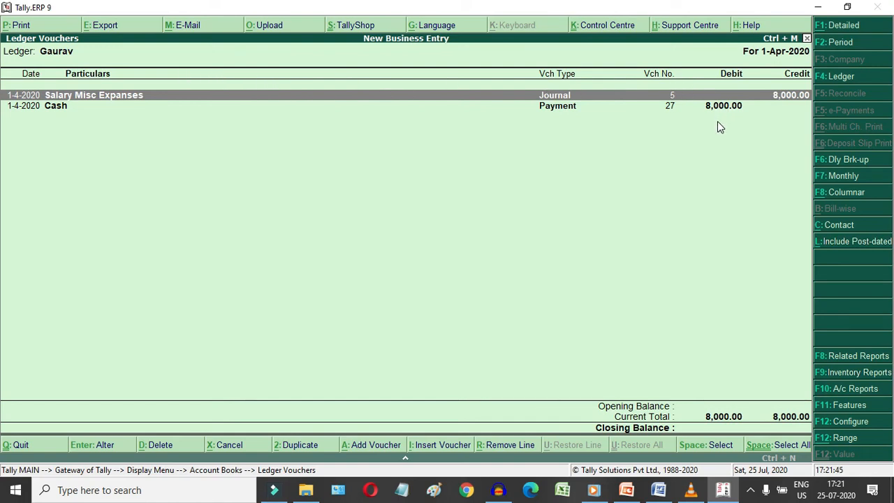
pyautogui.press('Escape')
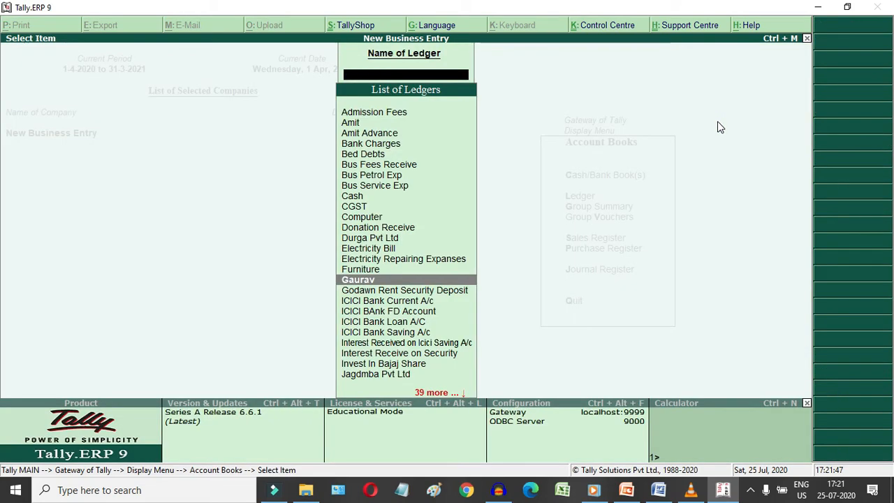
# Step: Leave the Account Books and open the Balance Sheet in detailed view
pyautogui.press('Escape')
pyautogui.press('Escape')
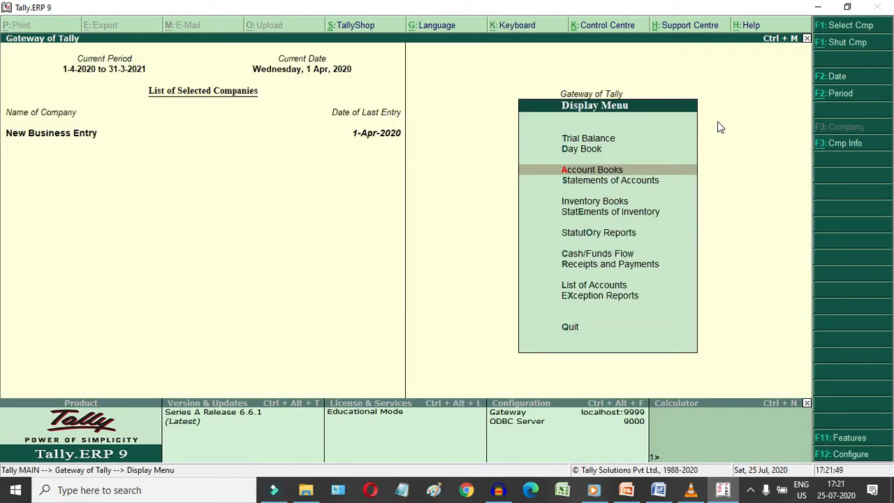
pyautogui.press('Escape')
pyautogui.press('b')
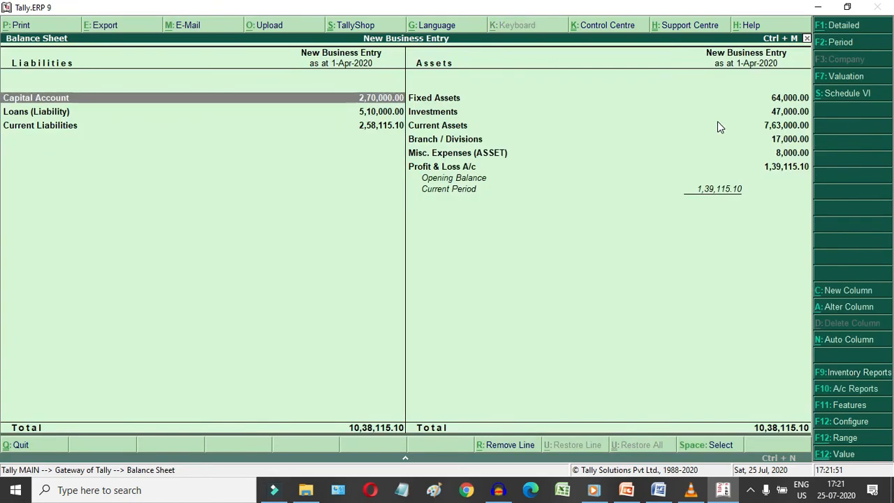
pyautogui.hotkey('alt', 'F1')
# Step: Examine the Misc. Expenses (ASSET) group and its Salary Misc Expanses line on the assets side, and close the Balance Sheet
pyautogui.press('Down')
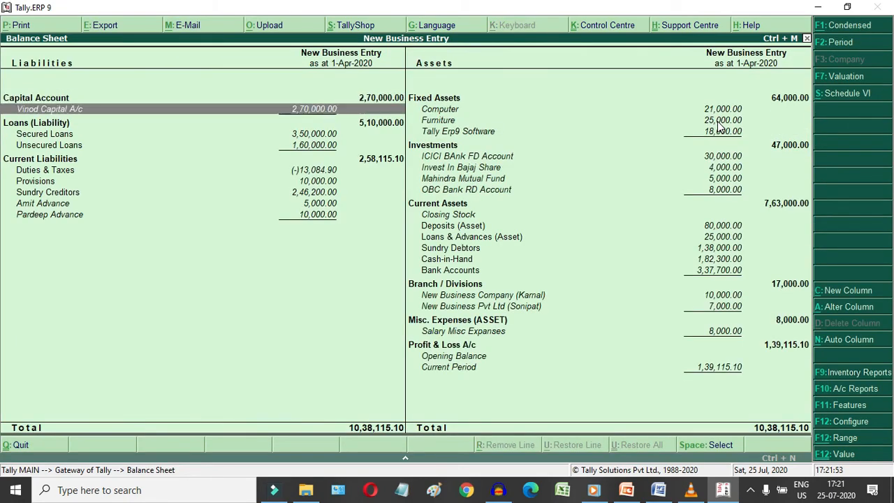
pyautogui.press('Down')
pyautogui.press('Down')
pyautogui.press('Down')
pyautogui.press('Down')
pyautogui.press('Down')
pyautogui.press('Down')
pyautogui.press('Down')
pyautogui.press('Down')
pyautogui.press('Down')
pyautogui.press('Right')
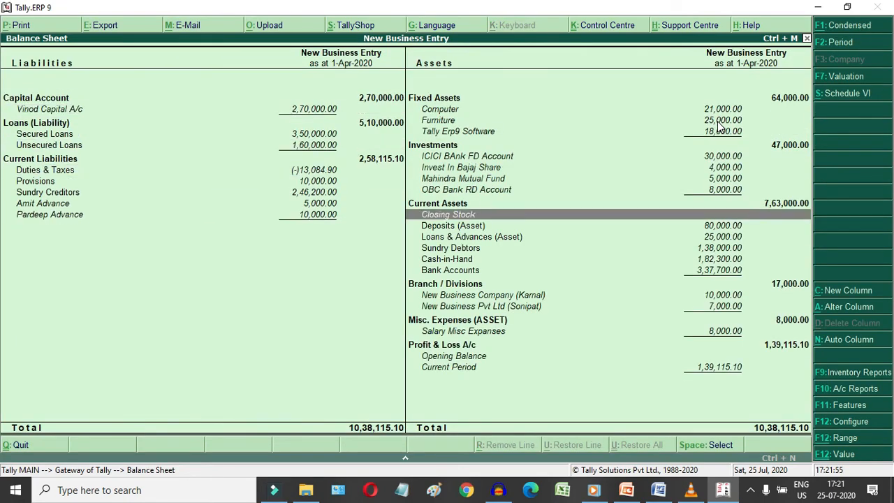
pyautogui.press('Down')
pyautogui.press('Down')
pyautogui.press('Down')
pyautogui.press('Down')
pyautogui.press('Down')
pyautogui.press('Down')
pyautogui.press('Down')
pyautogui.press('Down')
pyautogui.press('Down')
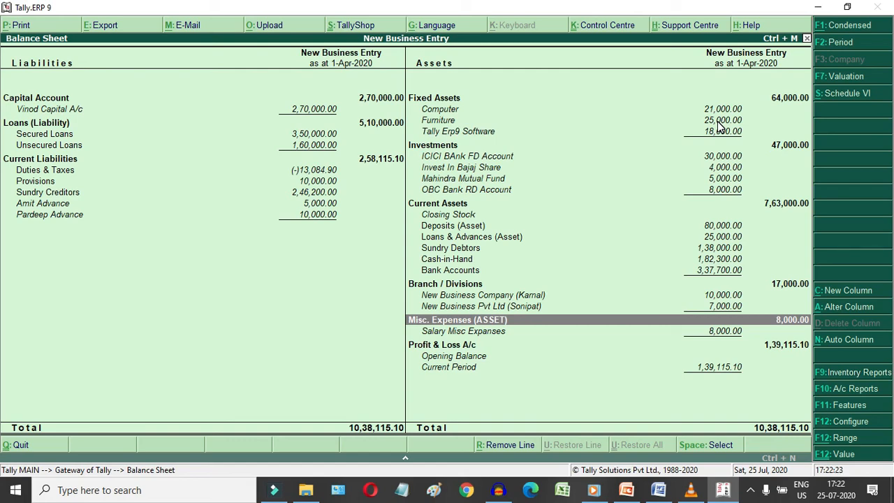
pyautogui.press('Down')
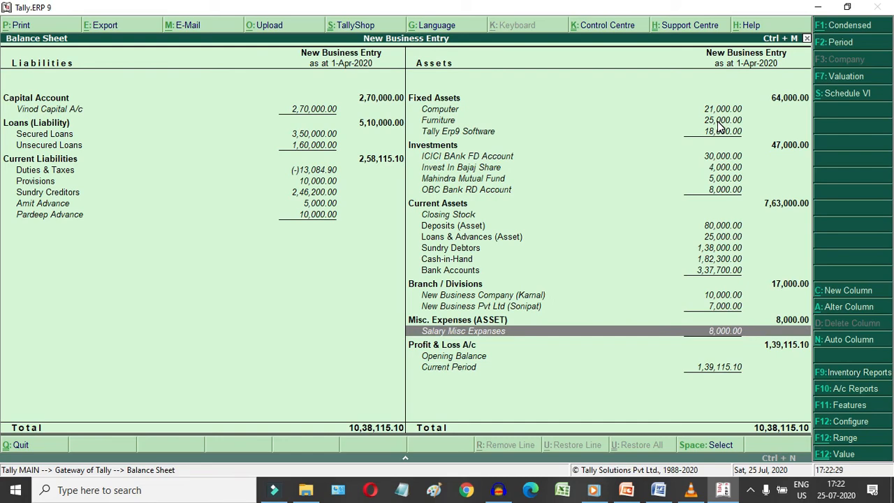
pyautogui.press('Up')
pyautogui.press('Down')
pyautogui.press('Down')
pyautogui.press('Up')
pyautogui.press('Escape')
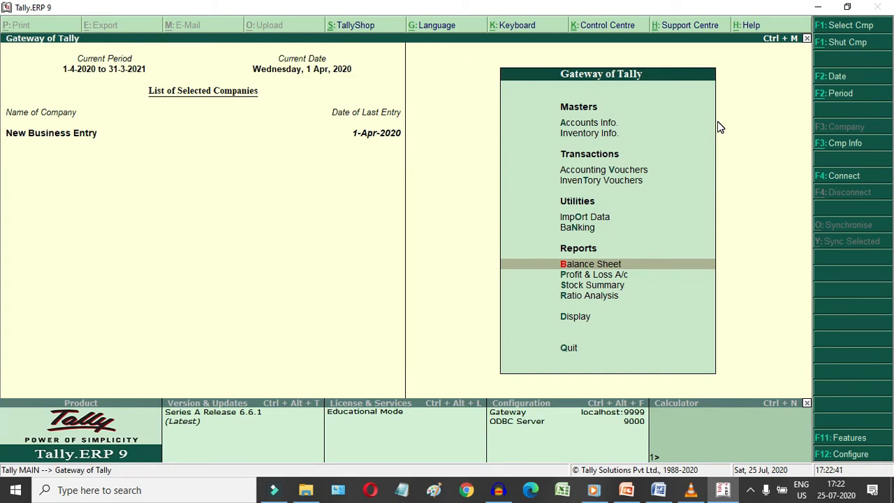
# Step: Start a journal voucher and debit the Staff Salary ledger with 8000
pyautogui.press('v')
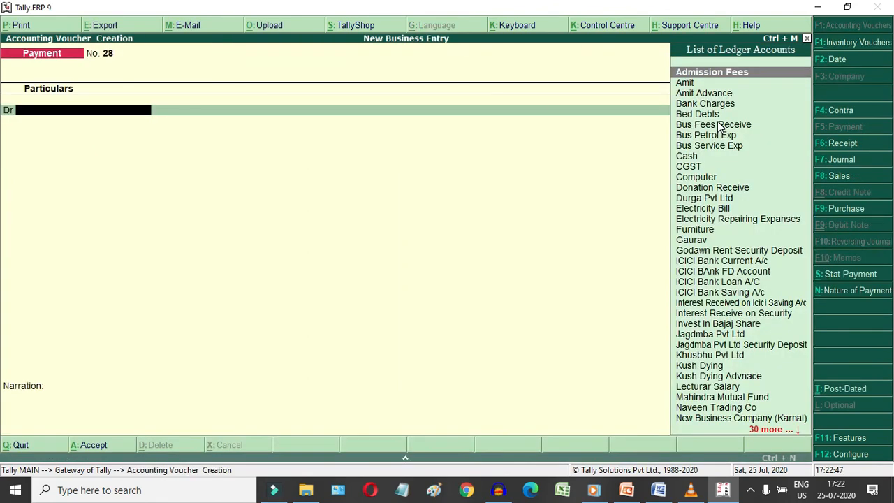
pyautogui.press('F7')
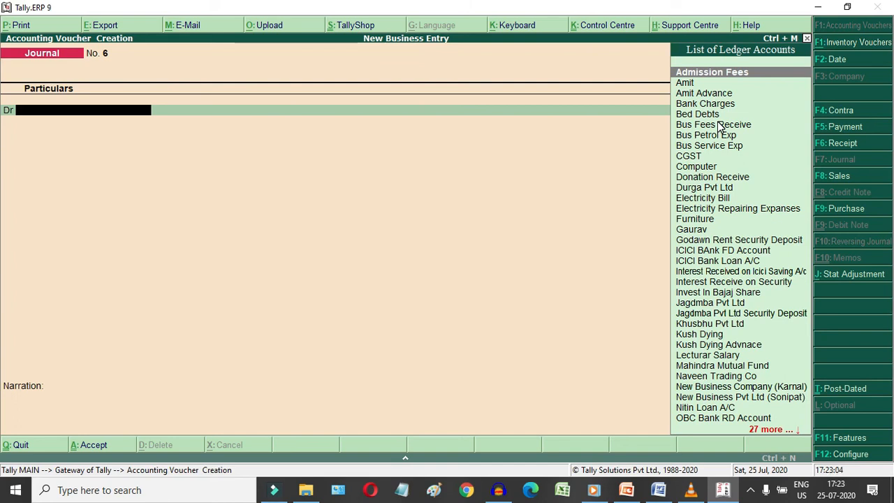
pyautogui.write('St')
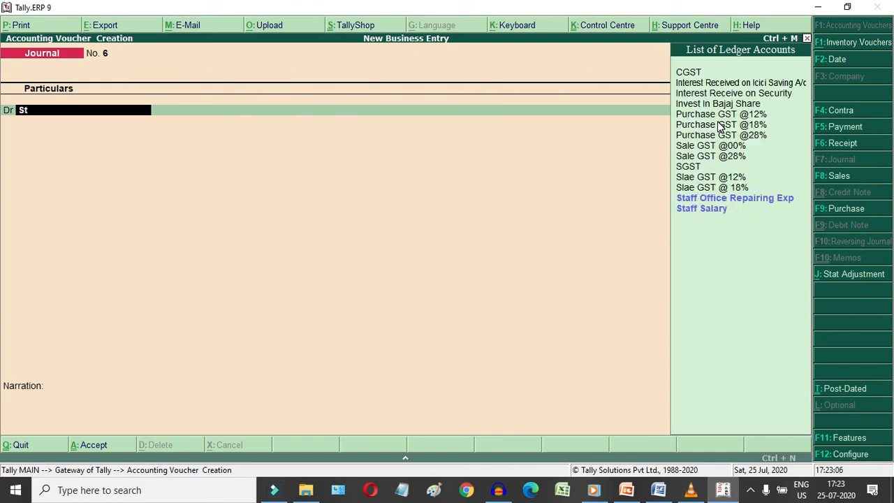
pyautogui.press('Down')
pyautogui.press('Return')
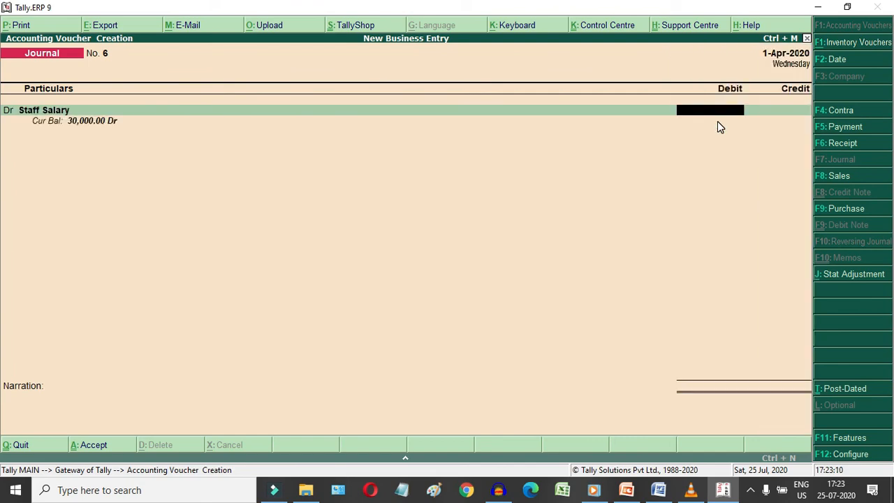
pyautogui.write('8000')
pyautogui.press('Return')
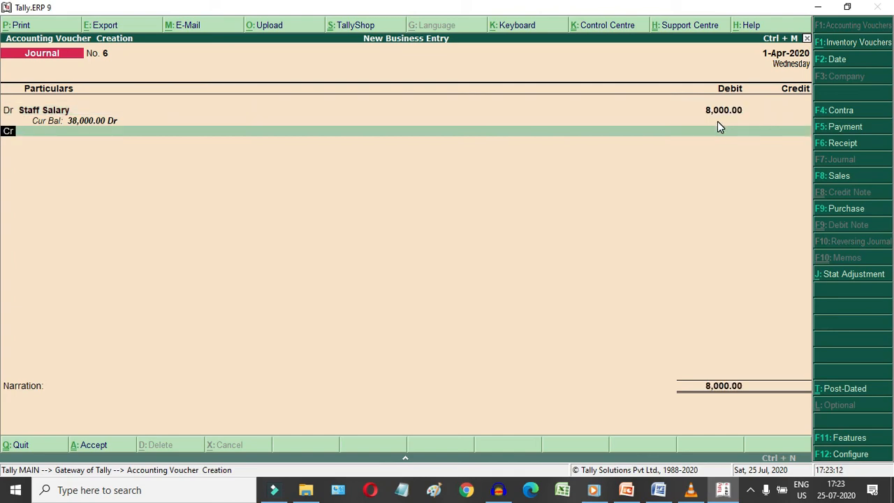
# Step: Credit Salary Misc Expanses with 8,000, leave the narration blank and save the journal voucher
pyautogui.press('Return')
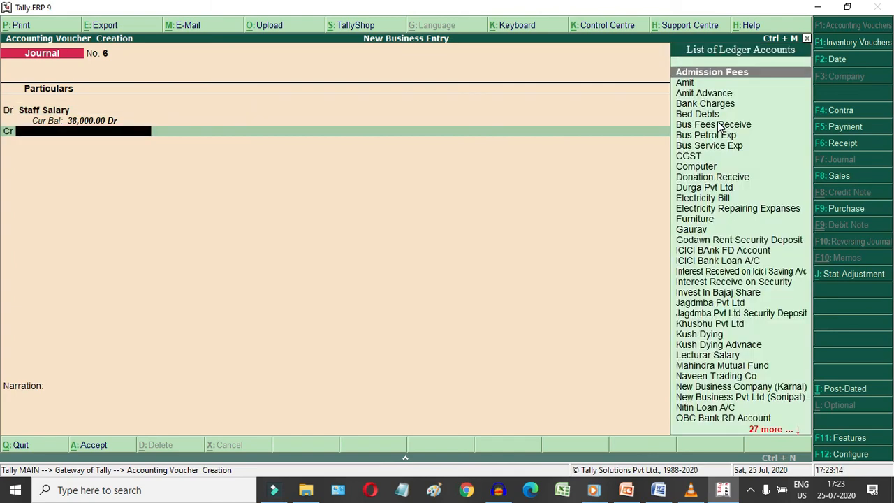
pyautogui.write('Sal')
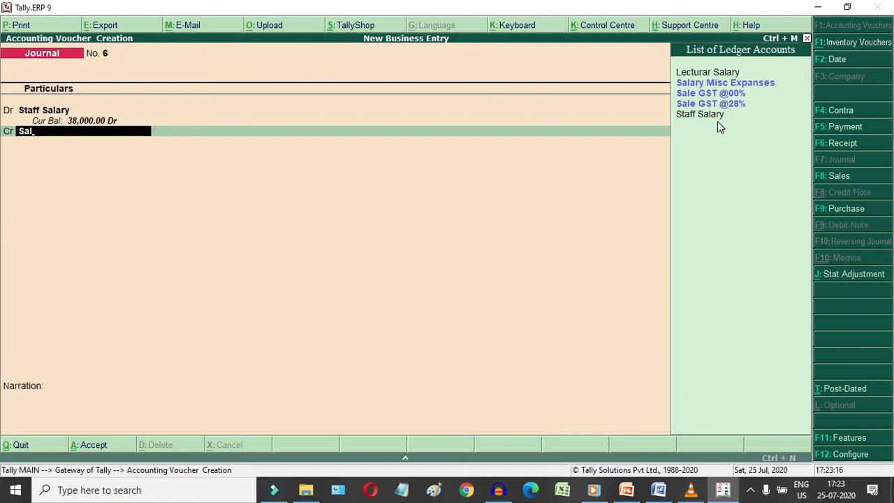
pyautogui.press('Down')
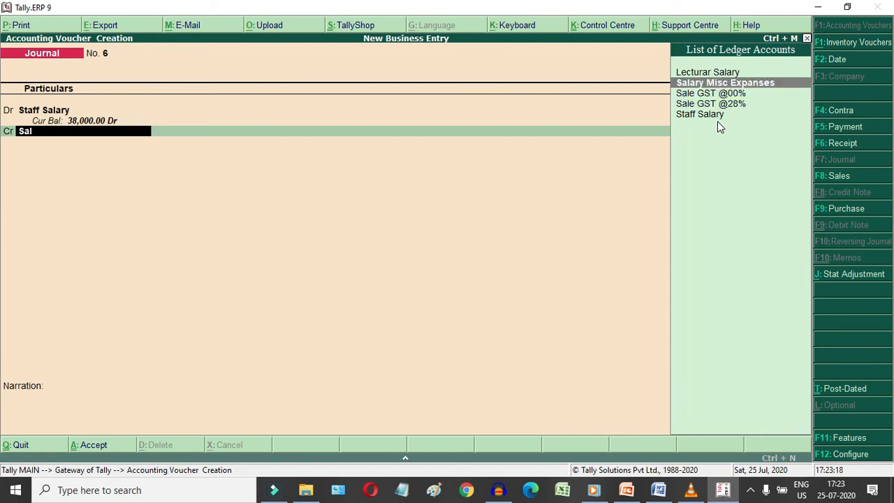
pyautogui.press('Return')
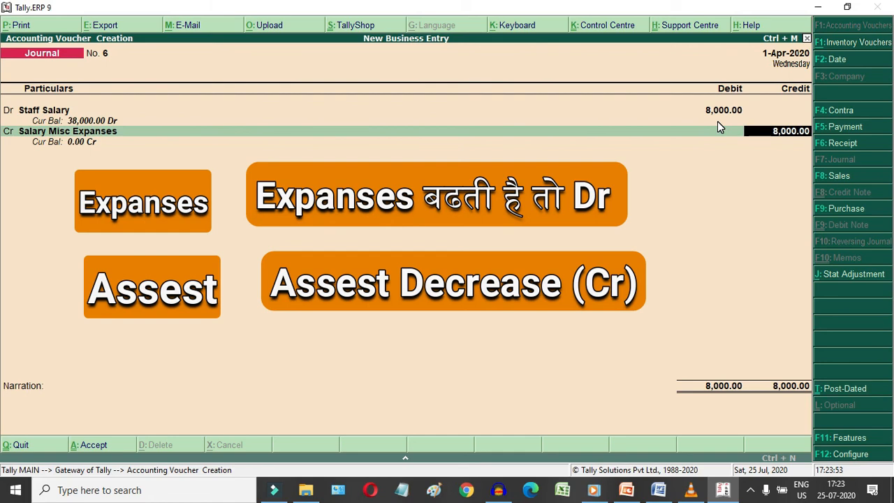
pyautogui.press('Return')
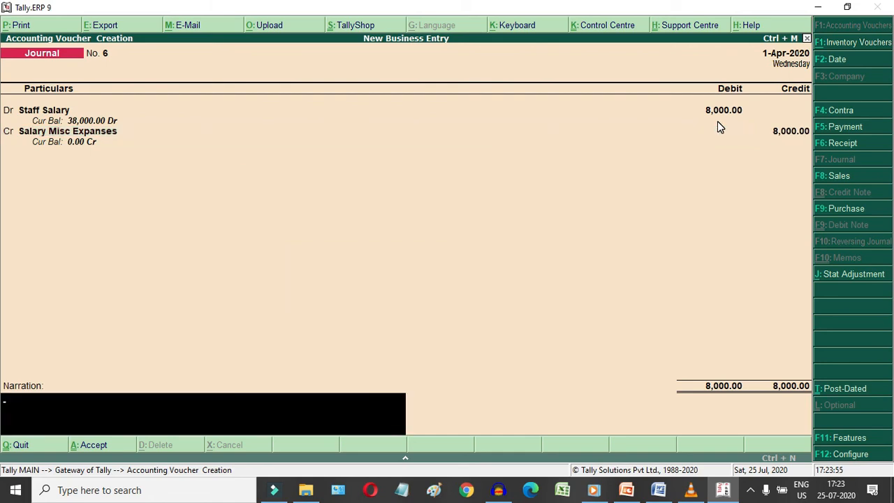
pyautogui.press('Return')
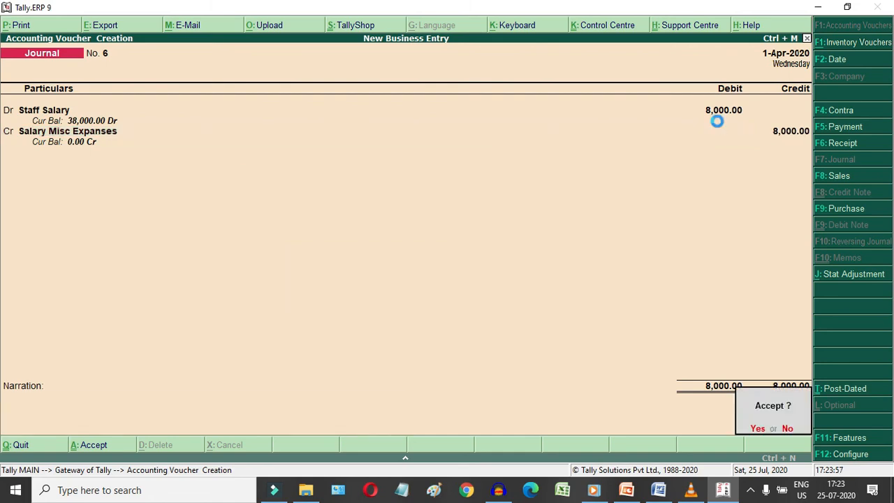
pyautogui.press('Return')
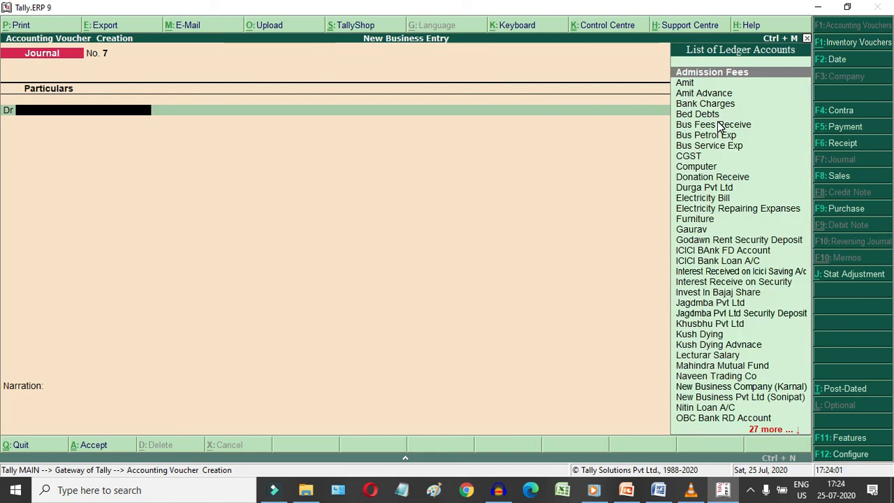
# Step: Leave voucher entry and open the Balance Sheet in detailed view
pyautogui.press('Escape')
pyautogui.press('Return')
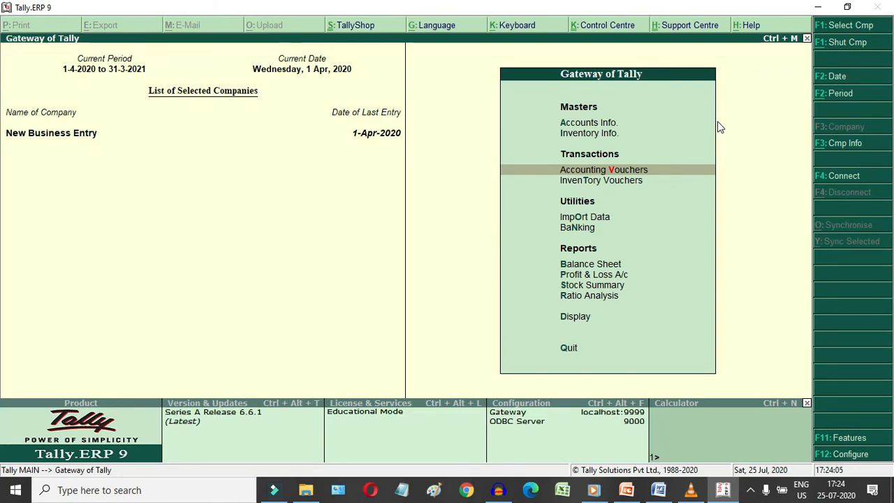
pyautogui.press('b')
pyautogui.hotkey('alt', 'F1')
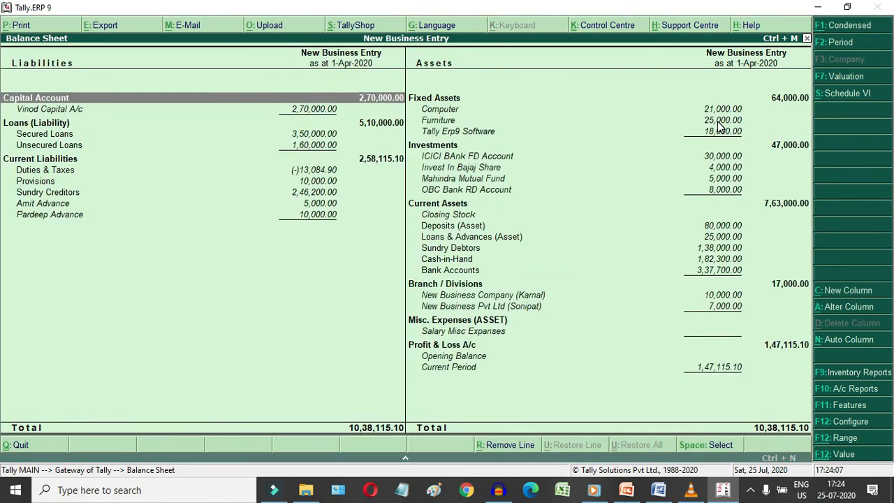
# Step: Check the Salary Misc Expanses line under Misc. Expenses (ASSET) on the assets side of the Balance Sheet
pyautogui.press('Right')
pyautogui.press('Down')
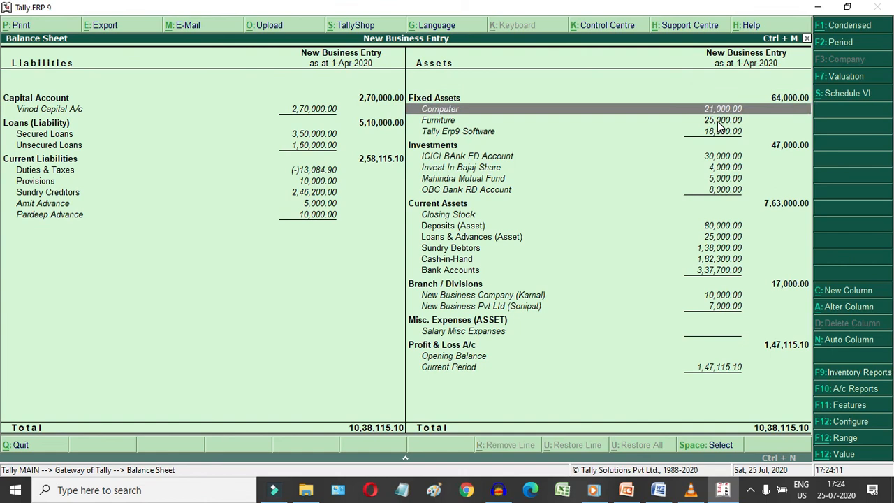
pyautogui.press('Down')
pyautogui.press('Down')
pyautogui.press('Down')
pyautogui.press('Down')
pyautogui.press('Down')
pyautogui.press('Down')
pyautogui.press('Down')
pyautogui.press('Down')
pyautogui.press('Down')
pyautogui.press('Down')
pyautogui.press('Down')
pyautogui.press('Down')
pyautogui.press('Down')
pyautogui.press('Down')
pyautogui.press('Down')
pyautogui.press('Down')
pyautogui.press('Down')
pyautogui.press('Down')
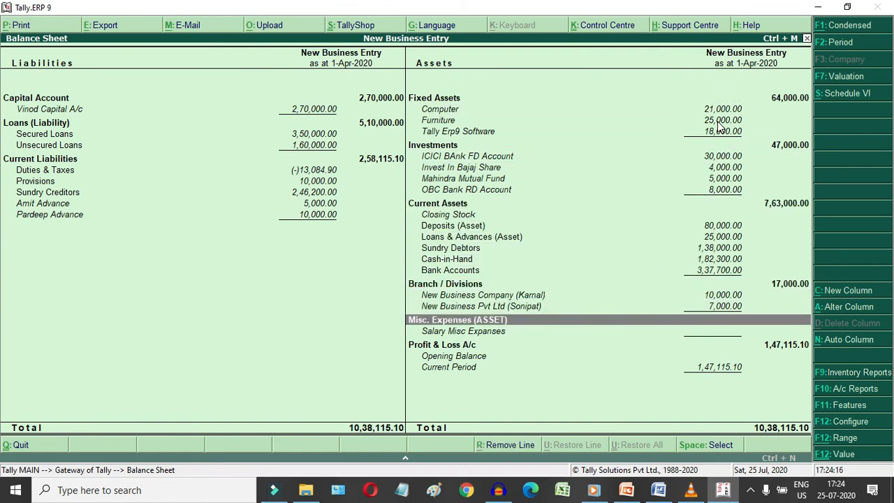
pyautogui.press('Down')
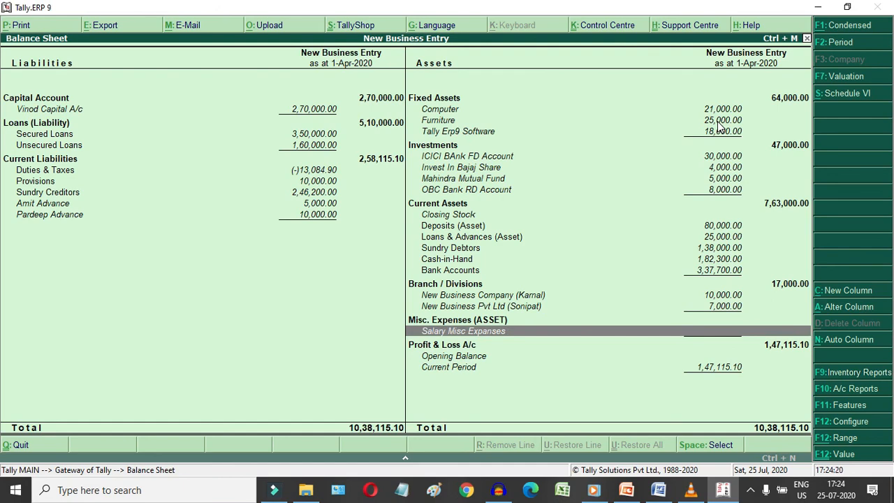
# Step: Review the April vouchers of the Salary Misc Expanses ledger and return to the Misc. Expenses (ASSET) group in the Balance Sheet
pyautogui.press('Return')
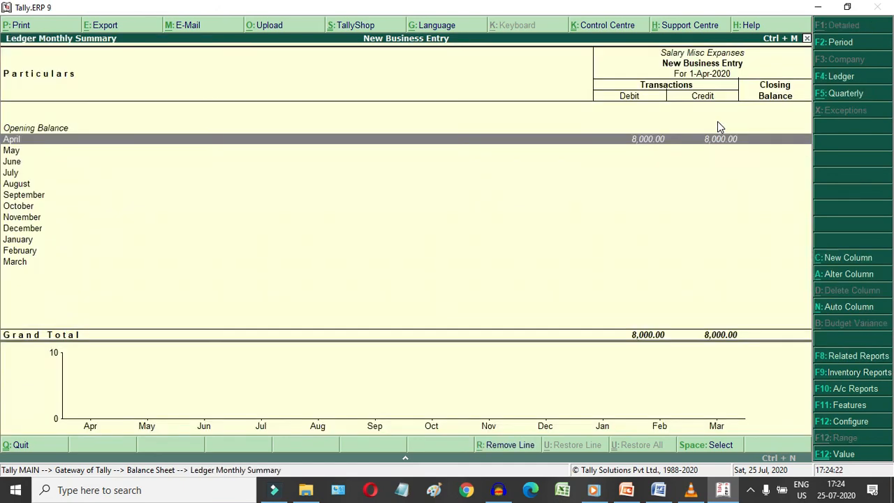
pyautogui.press('Return')
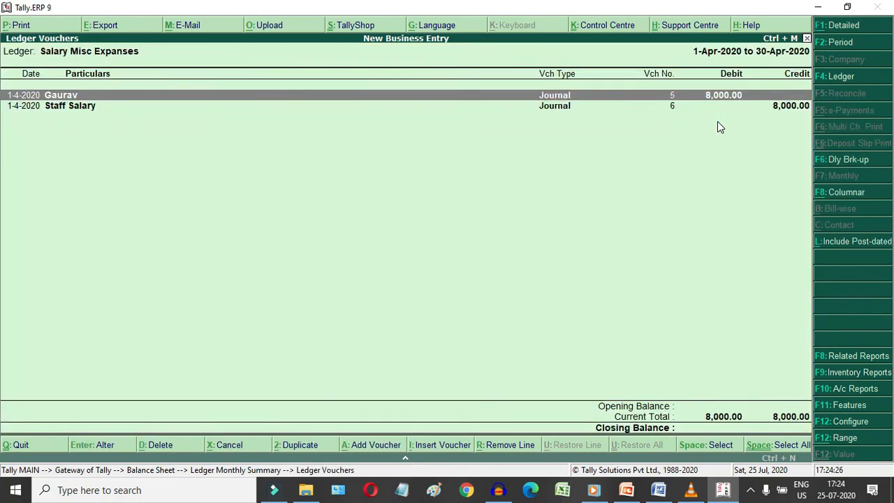
pyautogui.press('Down')
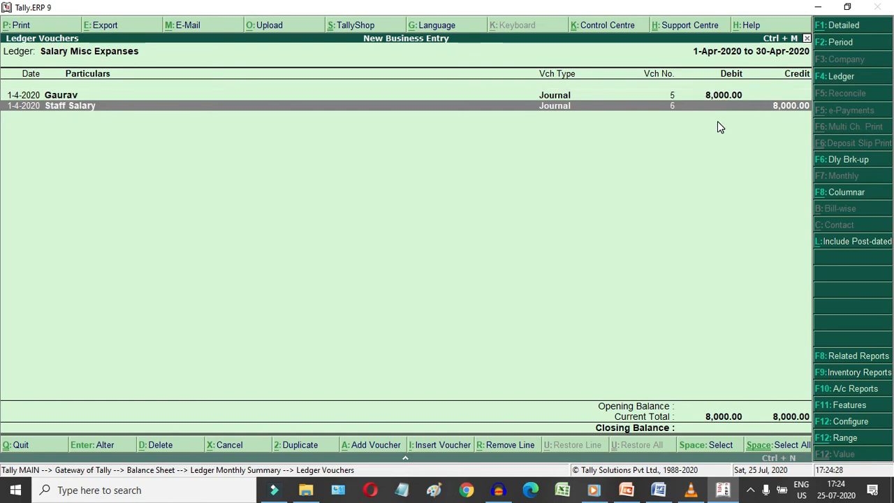
pyautogui.press('Escape')
pyautogui.press('Escape')
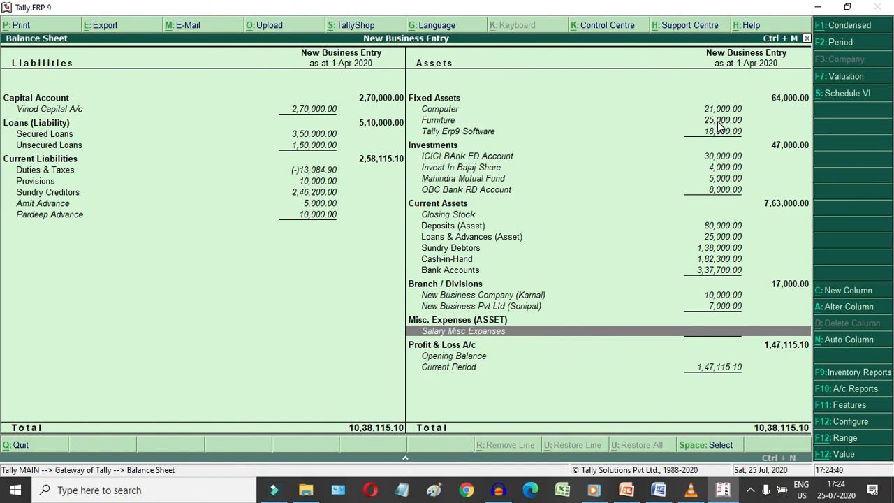
pyautogui.press('Up')
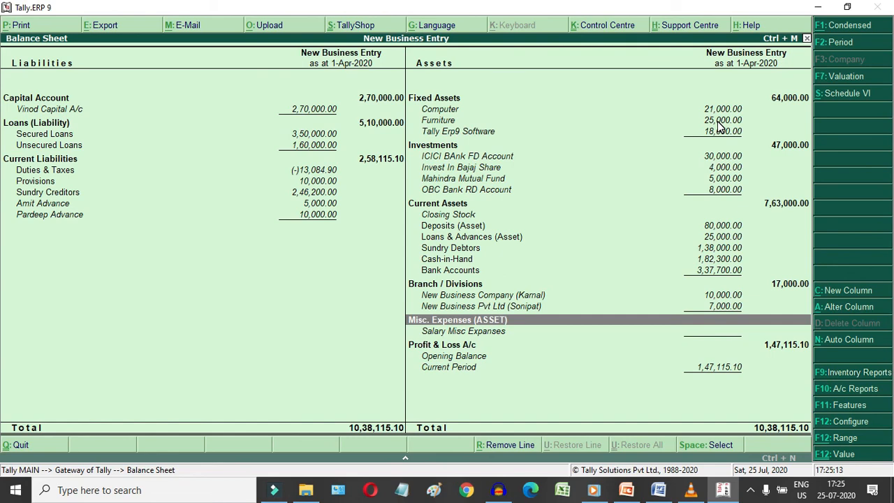